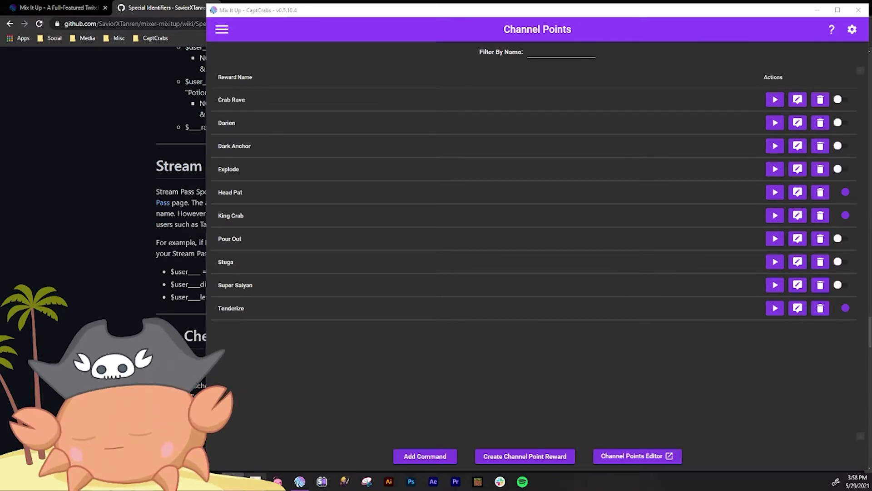
Switch to VTube Studio and set the Jelly_v01 hotkey's action to Change VTS Model
click(255, 481)
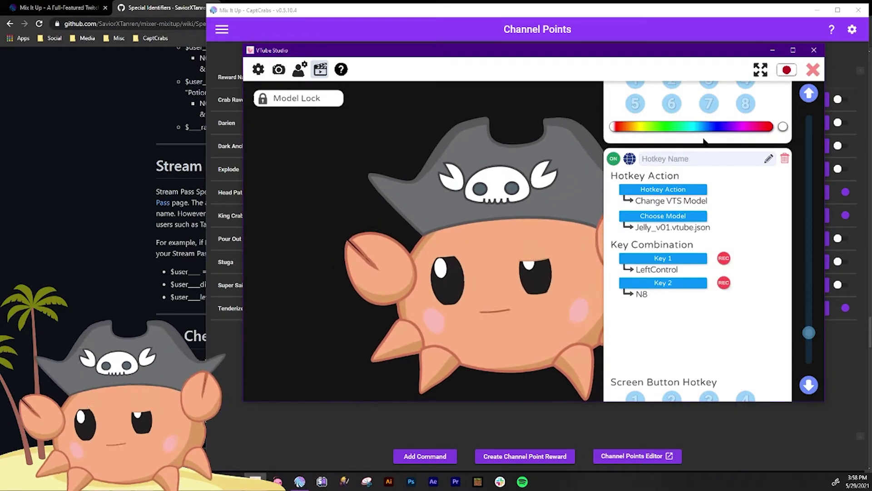
scroll(757, 250, down, 1)
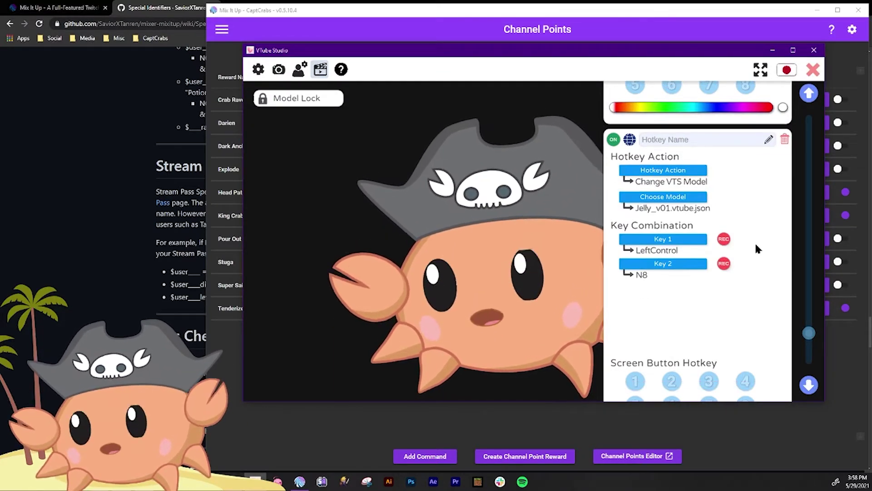
click(645, 172)
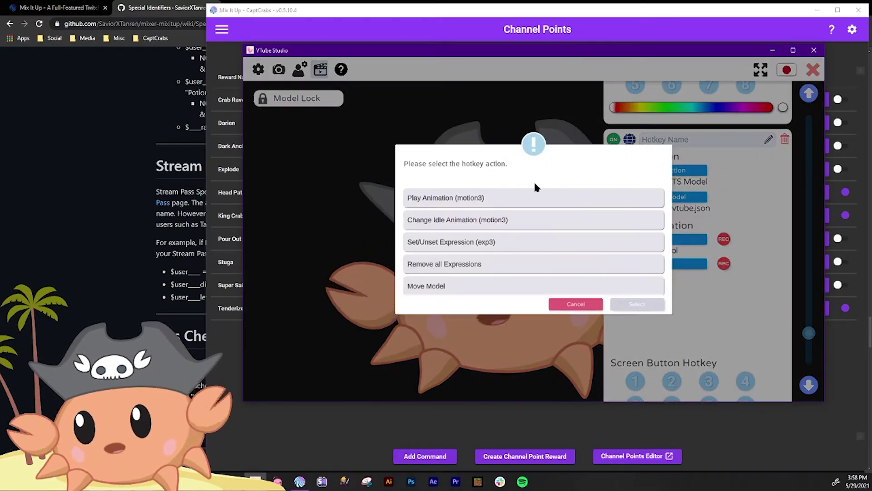
scroll(541, 240, down, 5)
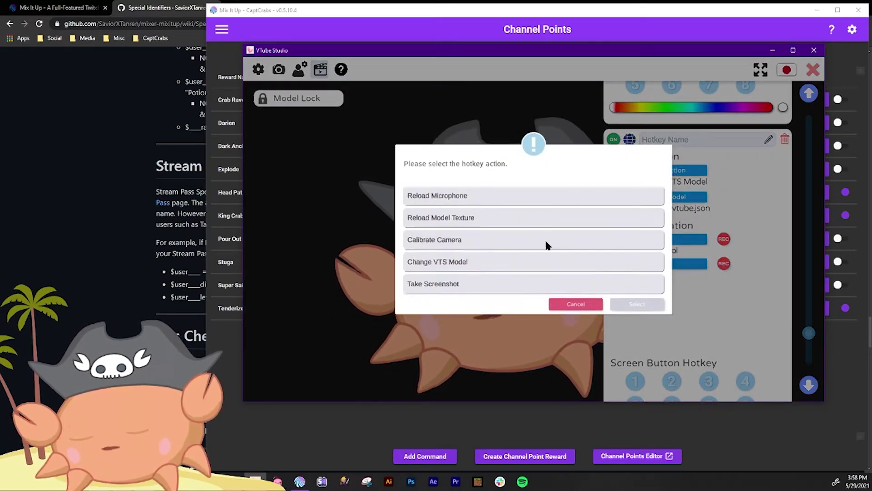
click(440, 263)
click(636, 302)
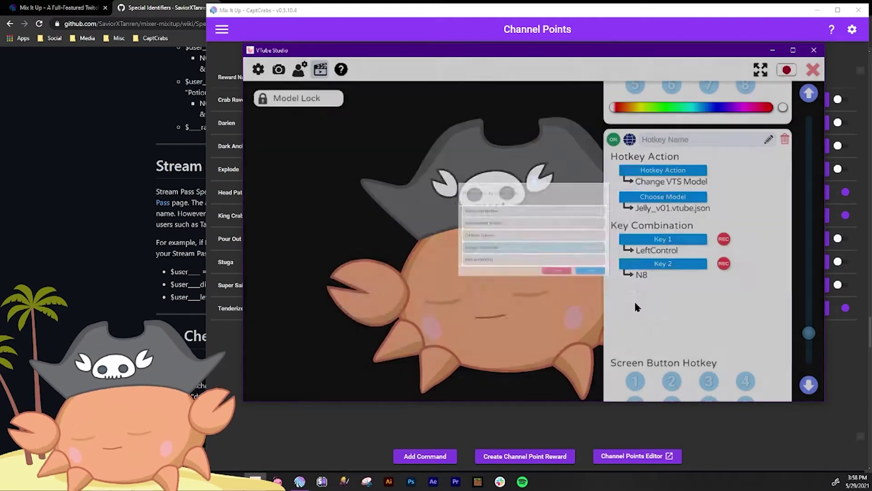
View the models available for the hotkey and leave the selection without choosing one
click(672, 196)
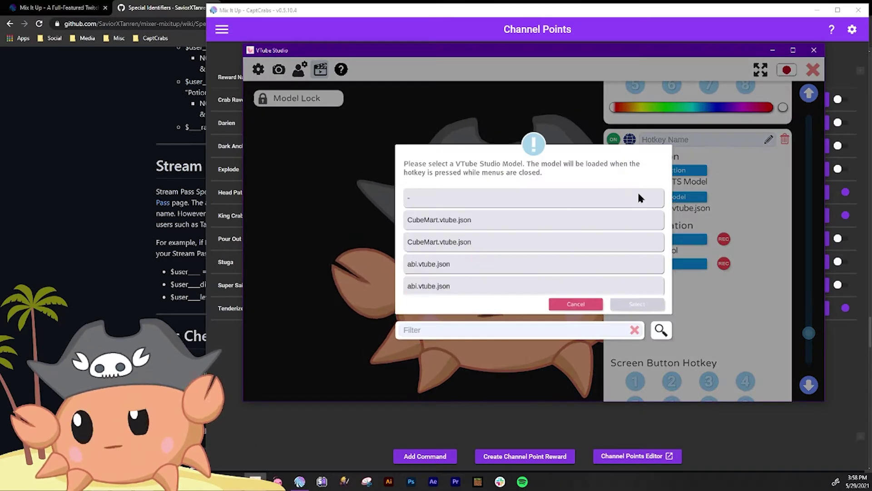
click(576, 304)
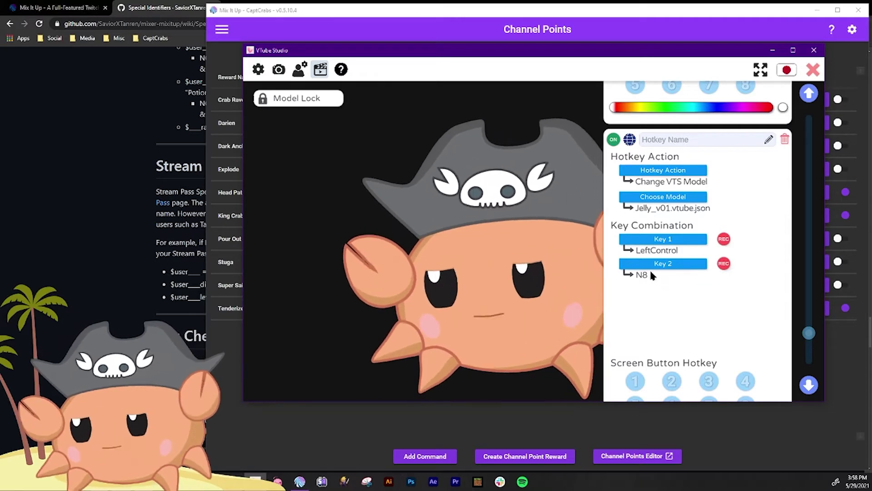
Close the hotkey settings and test the model hotkeys by loading the jellyfish, shrinking it, and switching back to the crab
double_click(694, 193)
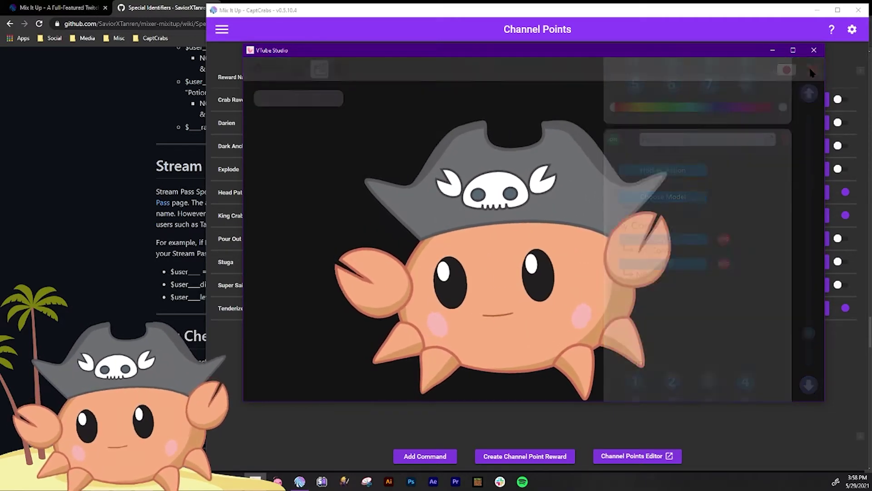
key(ctrl+2)
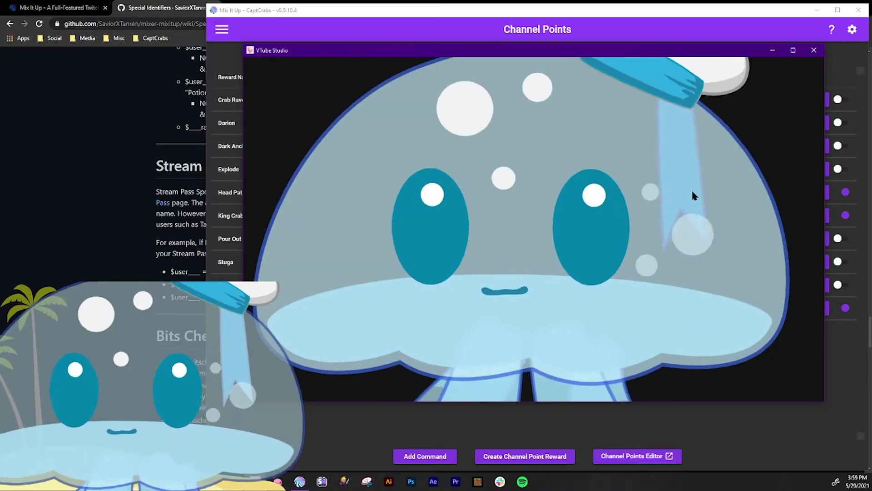
scroll(484, 266, down, 5)
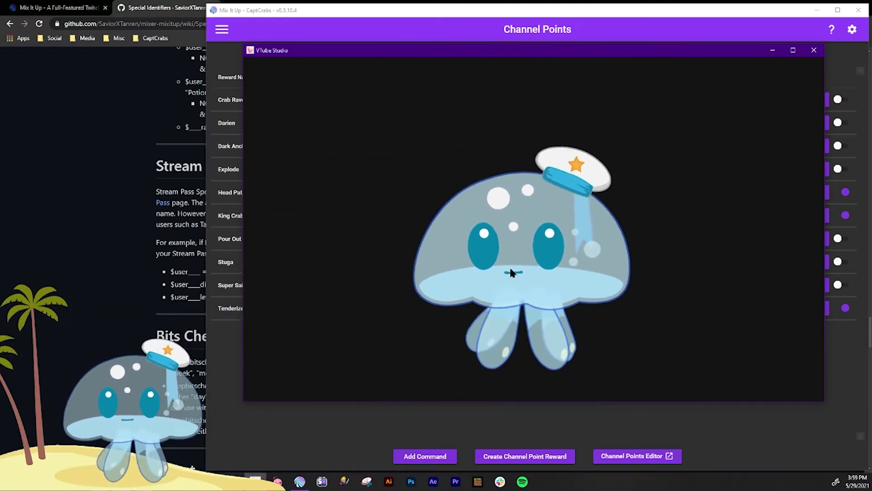
key(ctrl+1)
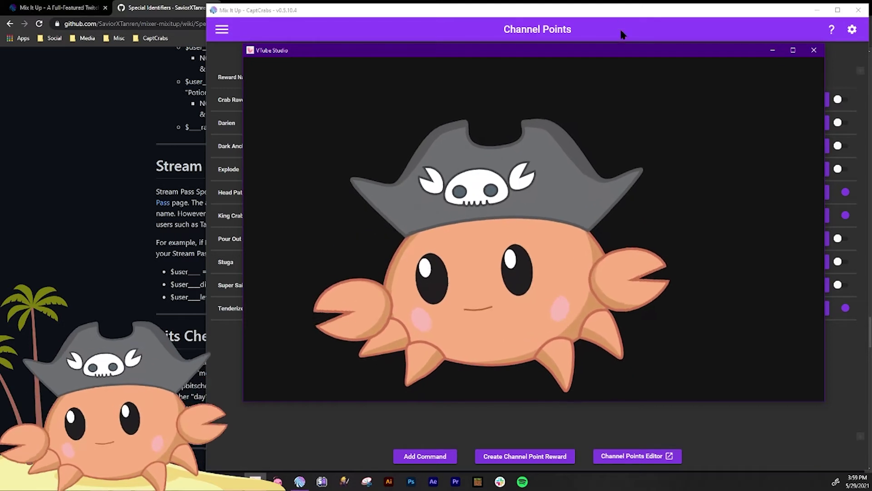
Switch to Mix It Up and add a channel point command for the reward Jiggles the Jellyfish Take-over
click(617, 13)
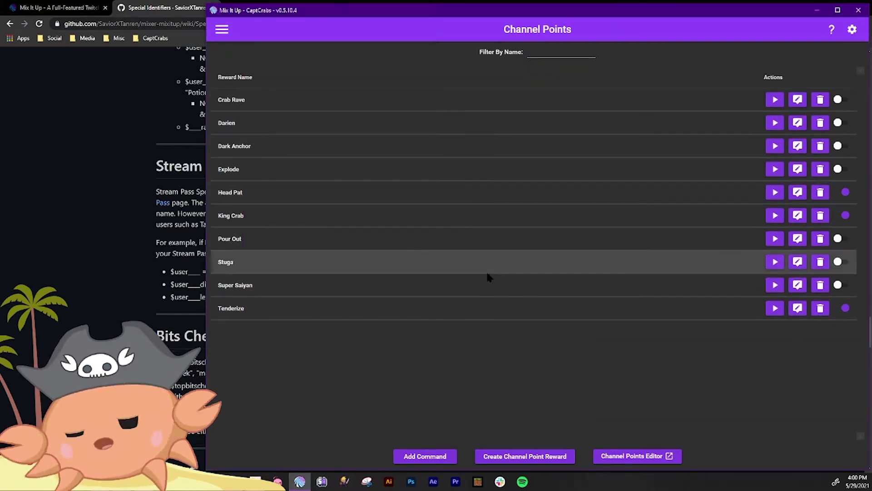
click(423, 456)
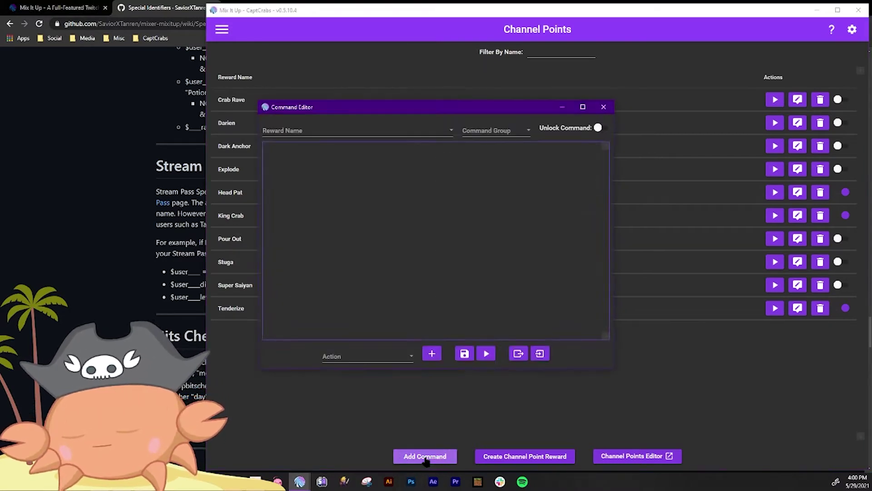
click(348, 133)
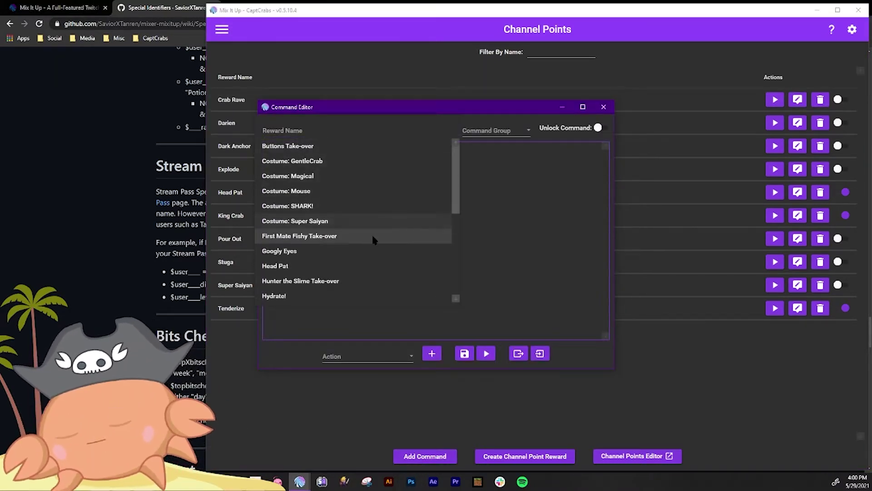
scroll(373, 237, down, 3)
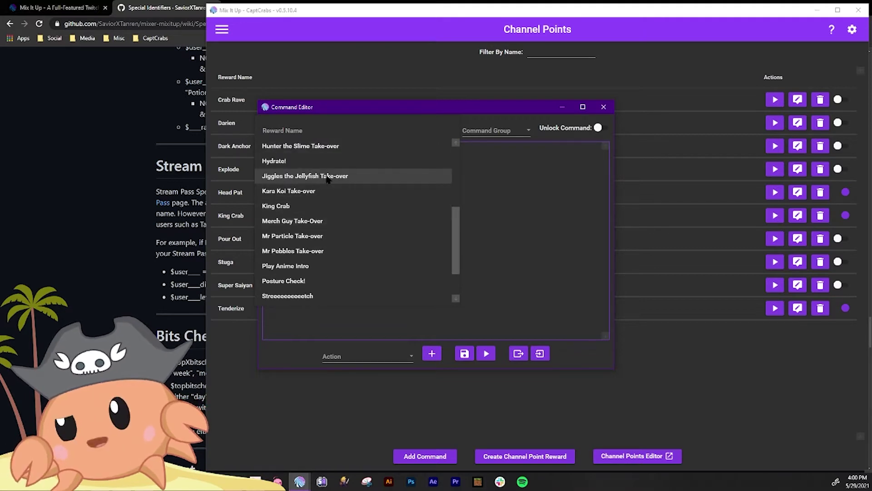
click(331, 177)
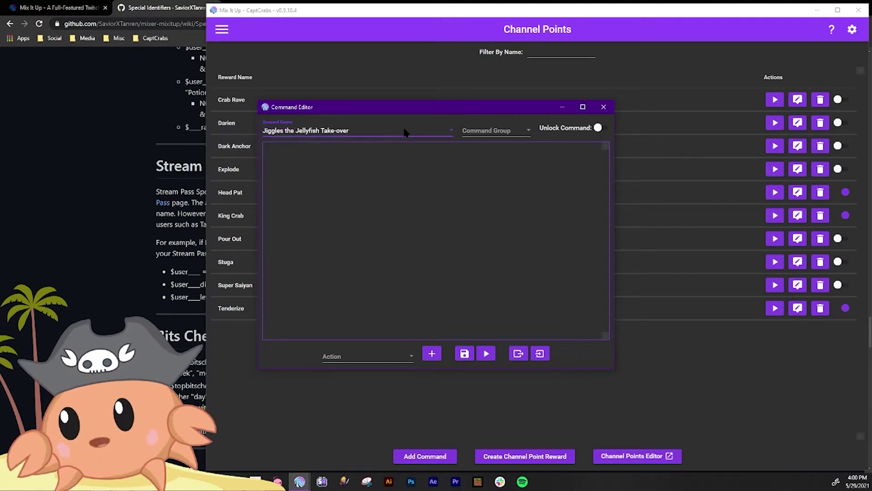
Add an Input (Keyboard & Mouse) action to the command, with type Keyboard and the Control modifier enabled
click(402, 355)
scroll(399, 317, down, 3)
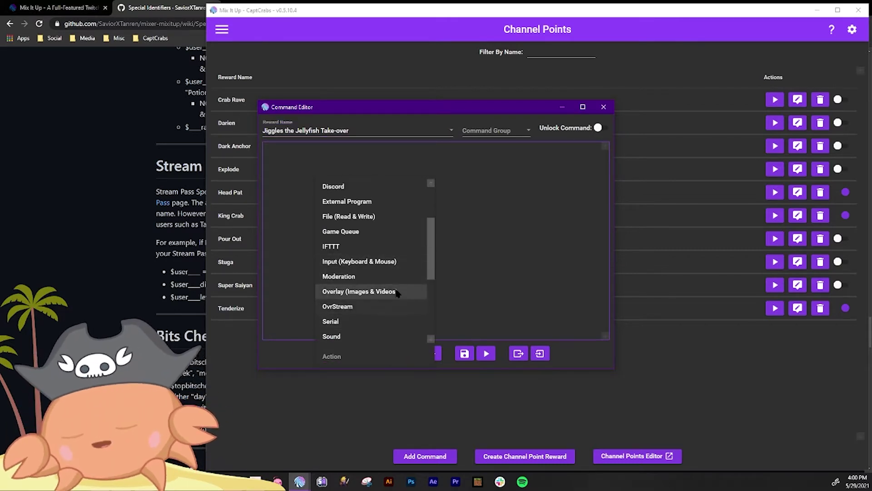
click(388, 267)
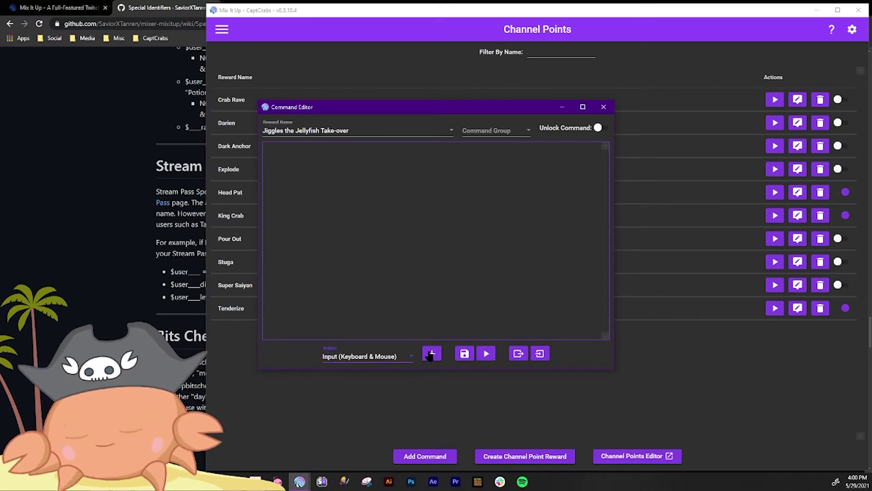
click(432, 353)
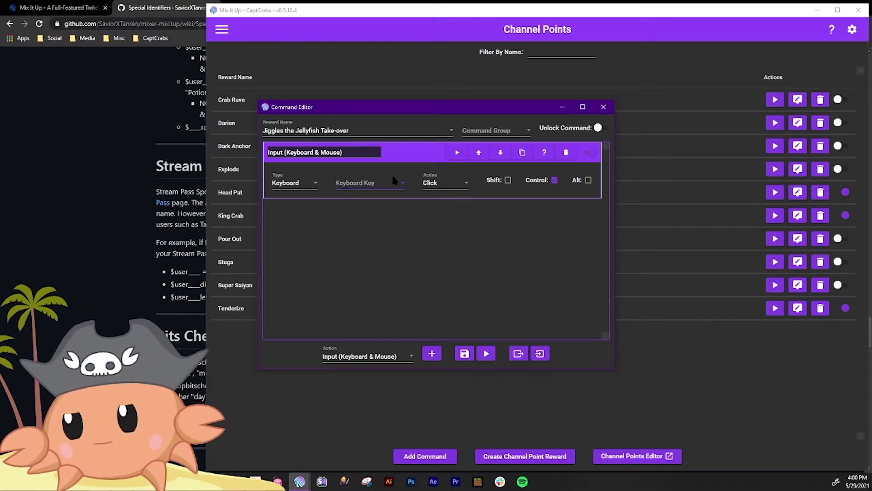
Set the input action's keyboard key to 8 and keep its action on Click
click(366, 184)
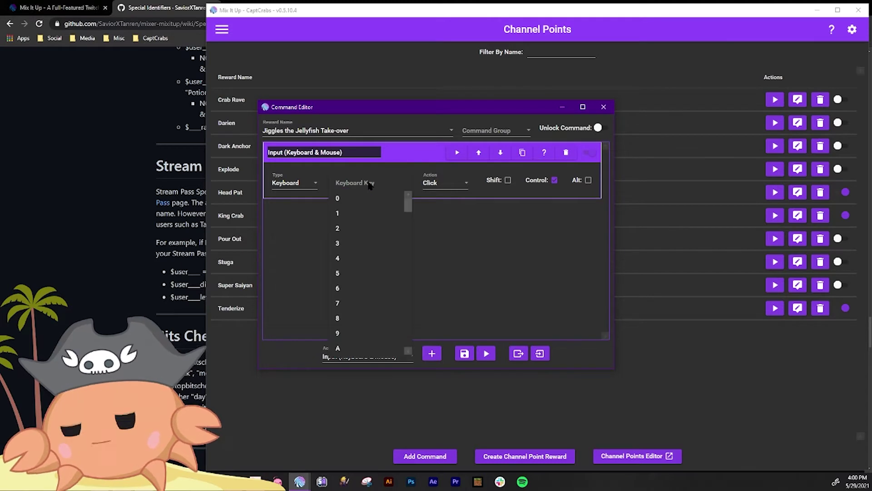
click(354, 316)
click(459, 182)
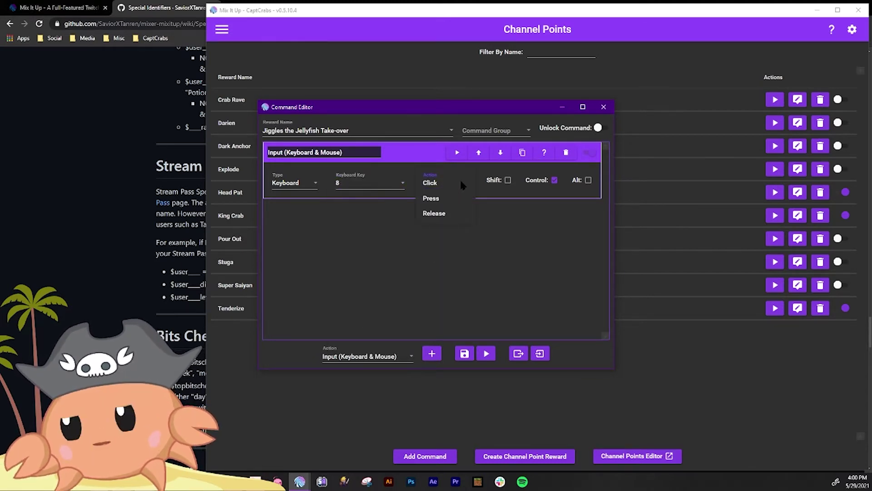
click(545, 227)
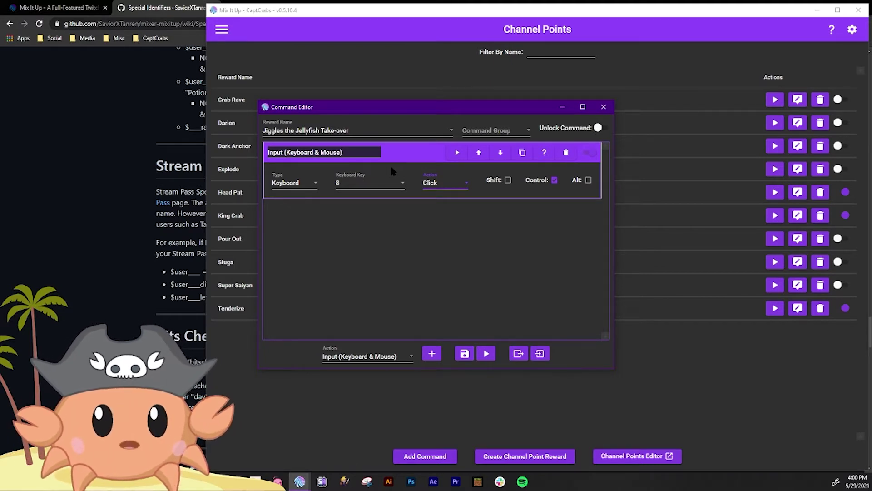
Run the jellyfish take-over command as a test and check the loaded model in VTube Studio
click(491, 354)
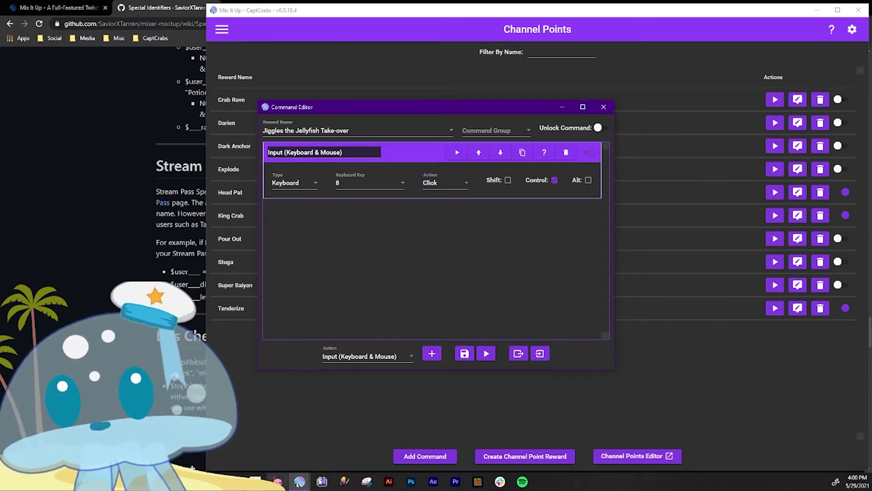
click(255, 481)
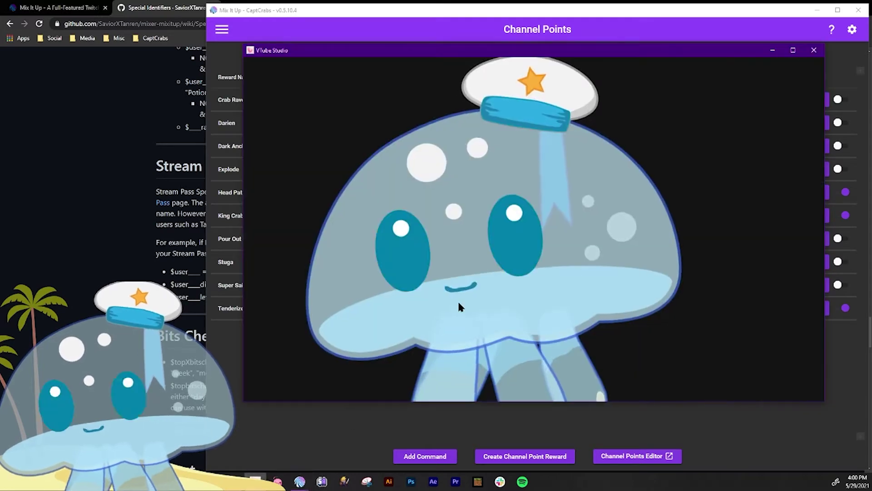
key(alt+Tab)
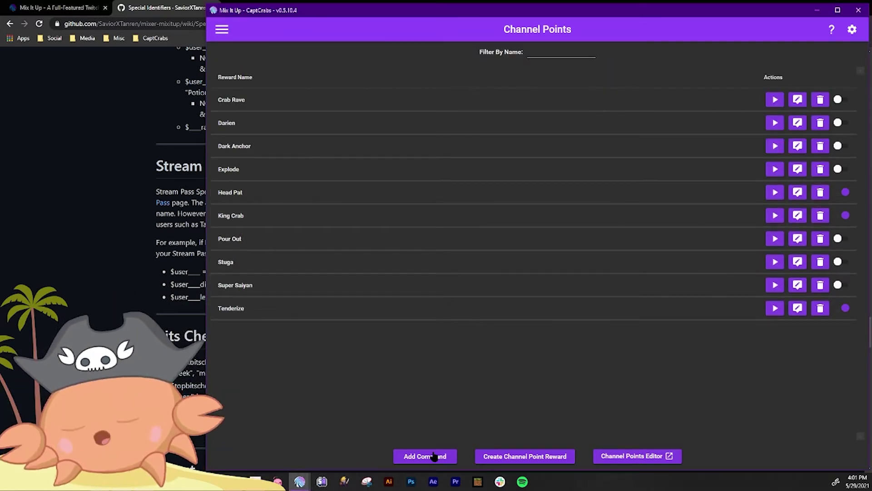
Add another channel point command for the reward Costume: Magical
click(433, 460)
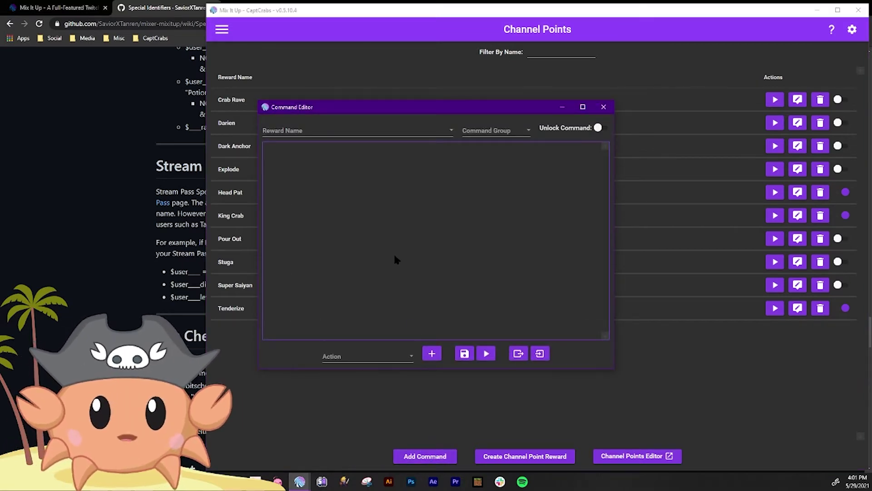
click(323, 131)
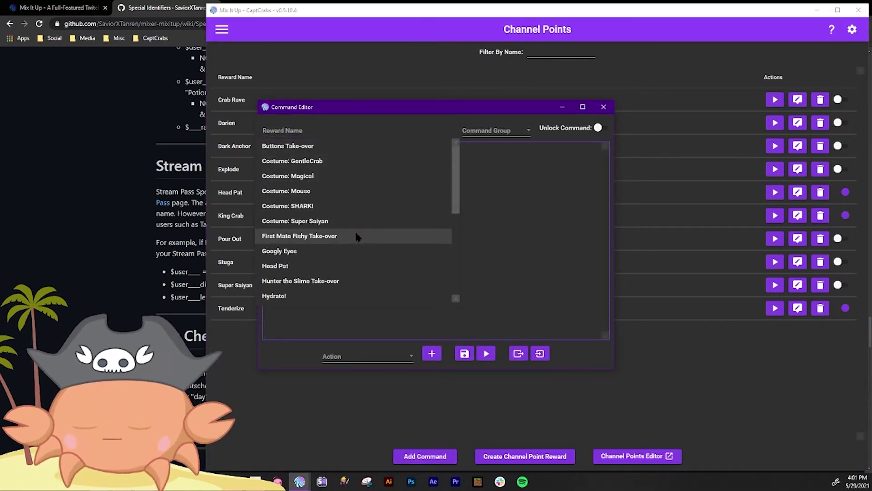
scroll(355, 233, down, 2)
scroll(357, 234, up, 2)
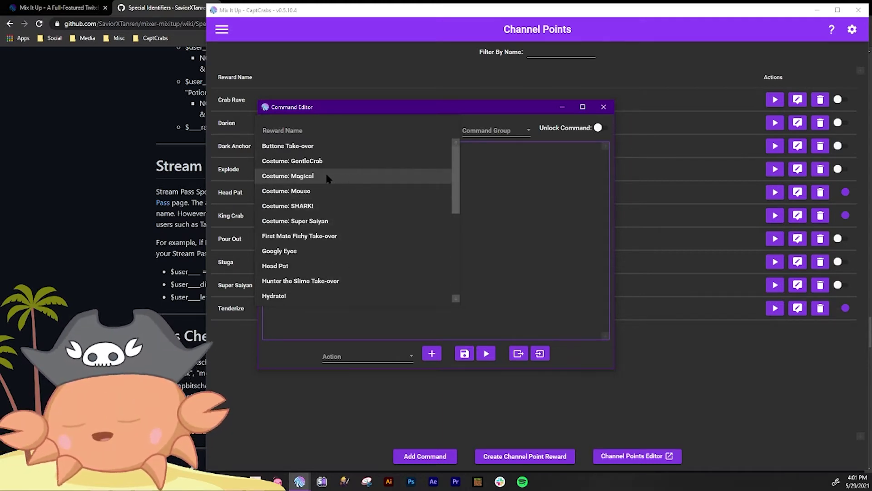
click(326, 176)
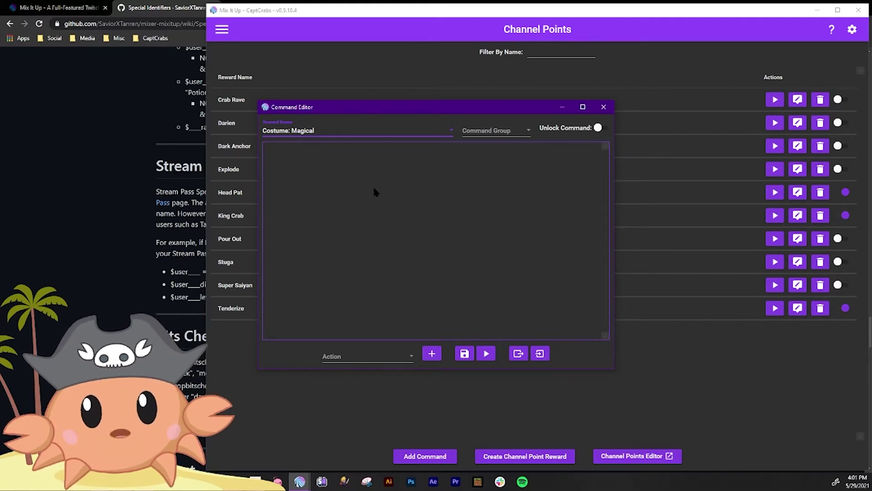
Add a Streaming Software (OBS, SLOBS) action to the Costume: Magical command
click(366, 356)
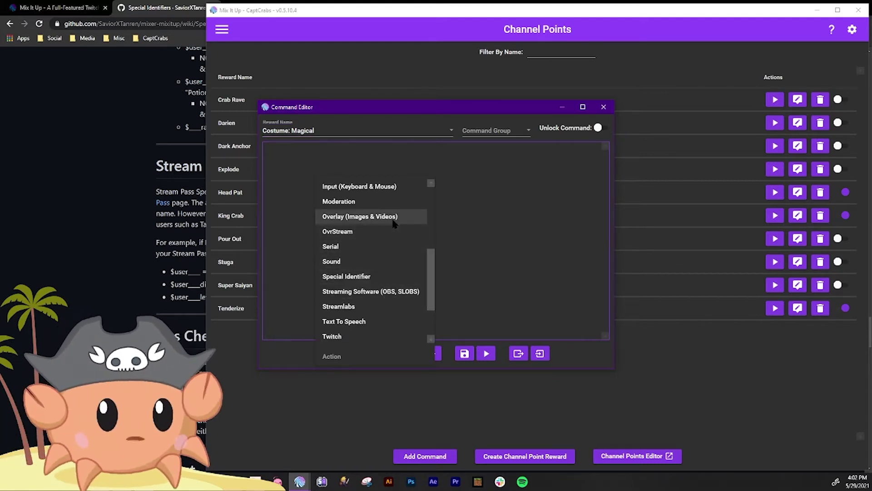
click(384, 293)
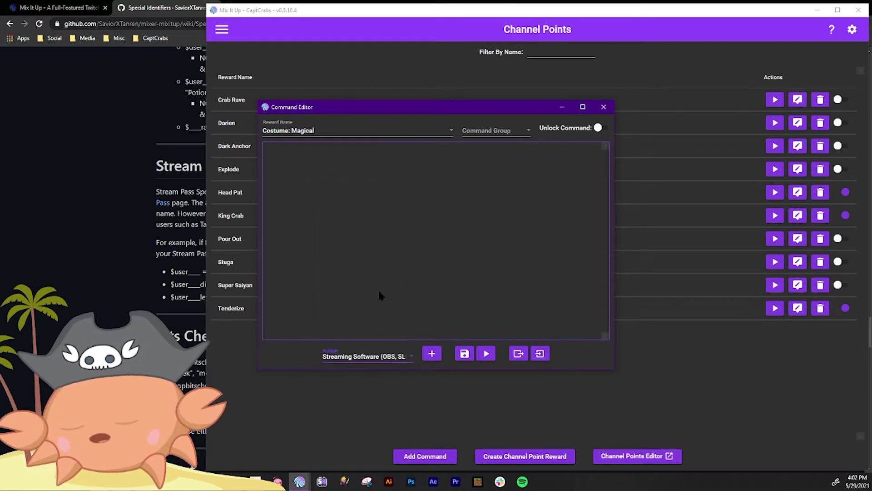
click(431, 354)
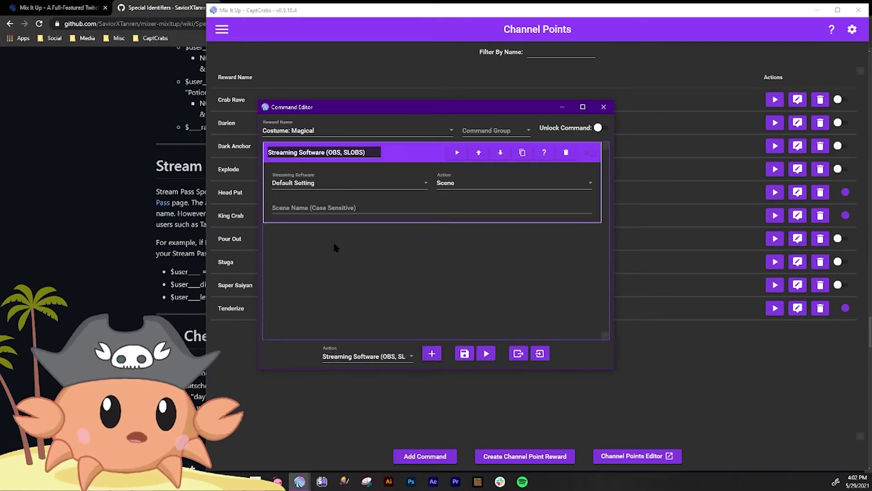
Set the action's streaming software to OBS Studio and enter Magical as the scene name
click(351, 181)
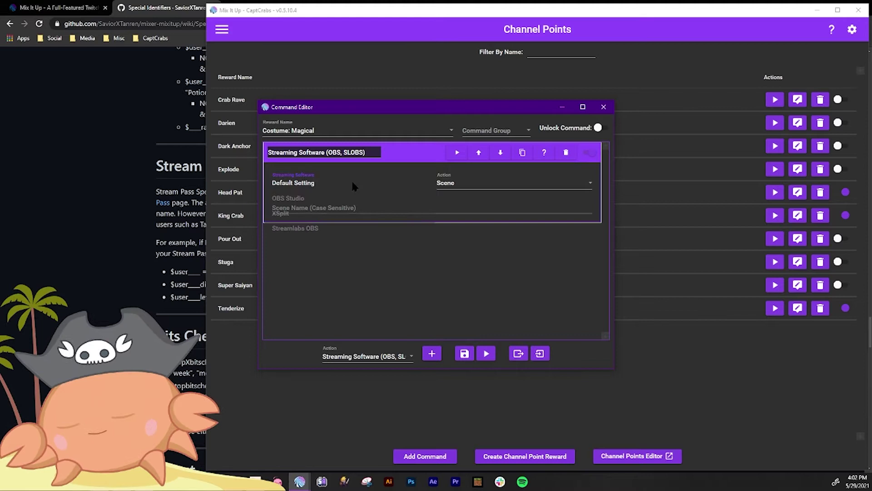
click(320, 198)
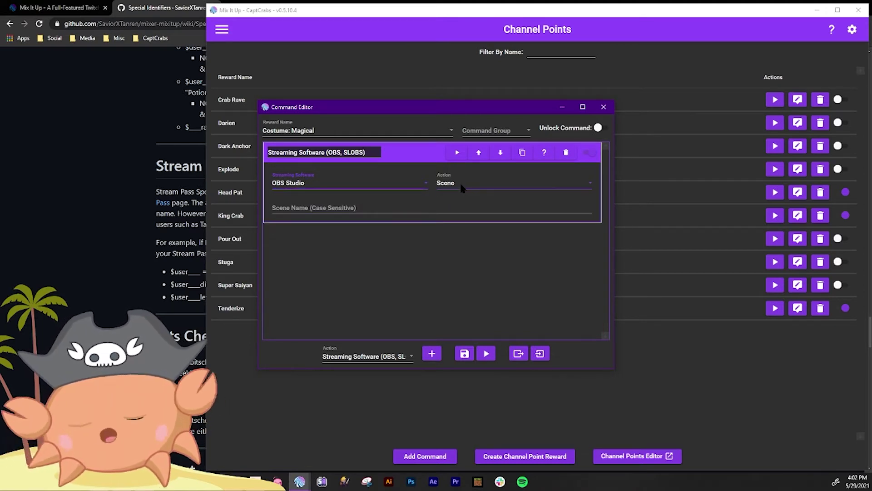
click(411, 206)
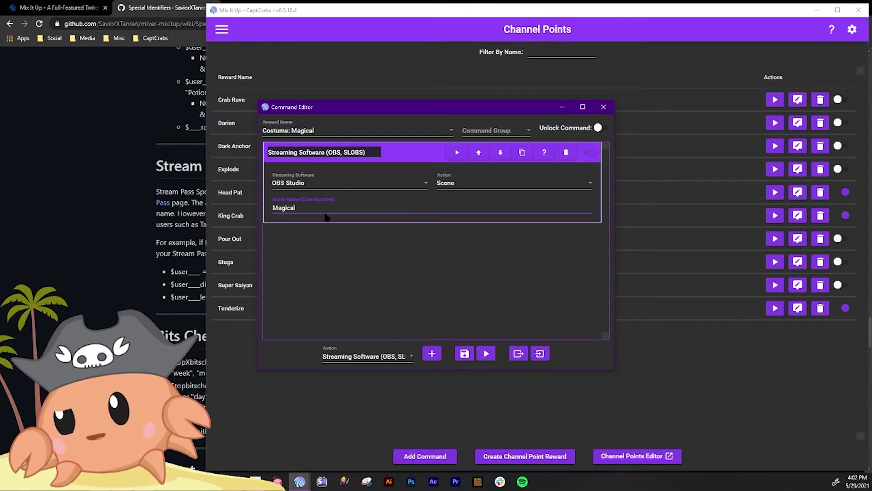
Add a Wait action of 4 seconds after the Magical scene switch and collapse both actions
click(359, 246)
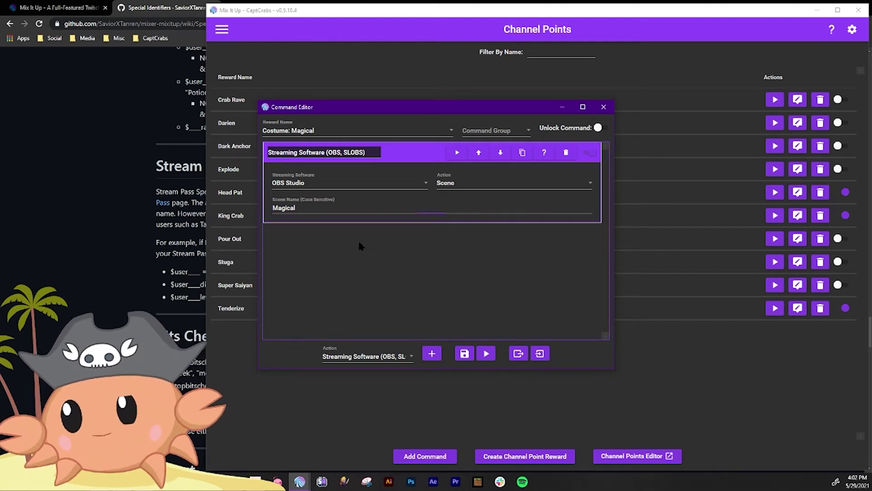
click(402, 358)
click(374, 301)
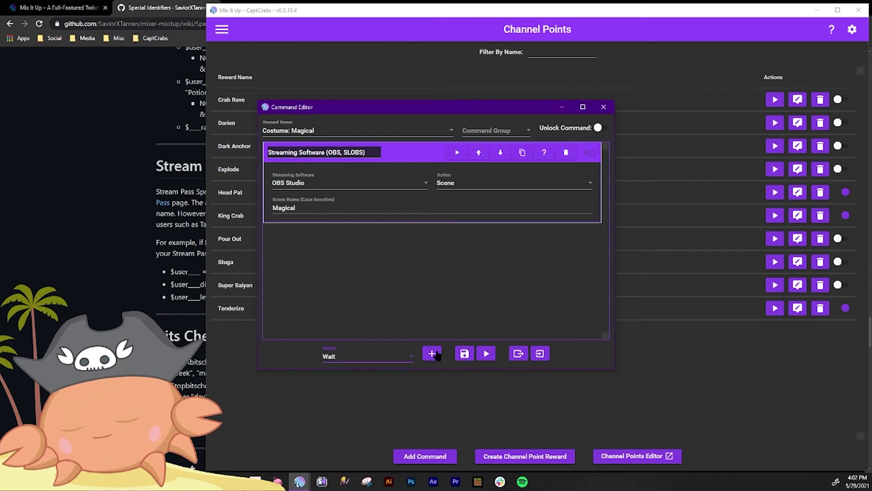
click(432, 354)
click(300, 264)
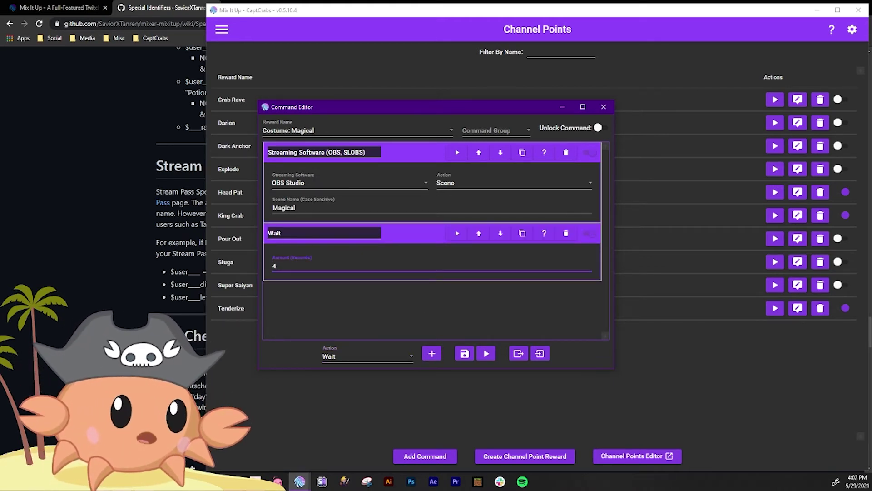
click(412, 237)
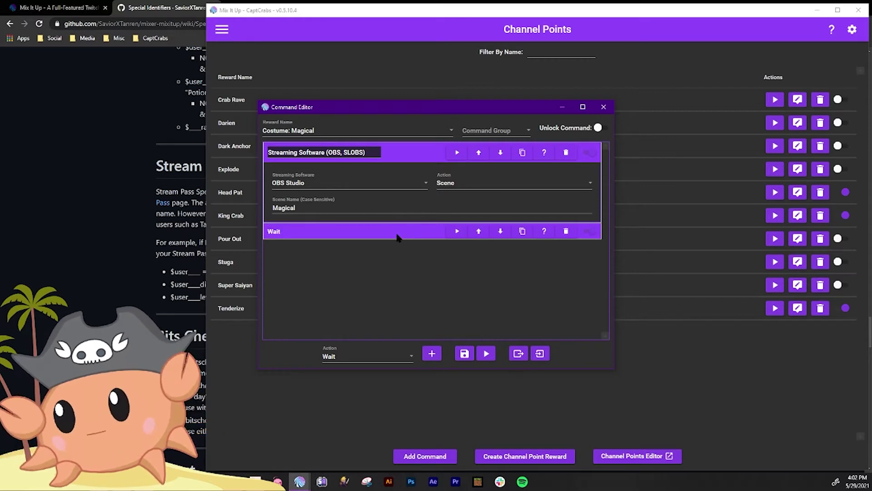
click(402, 236)
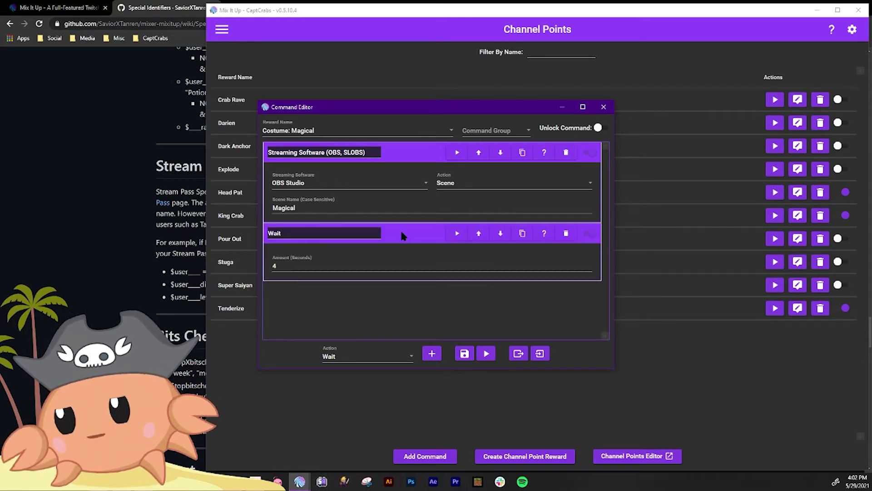
click(415, 156)
click(415, 172)
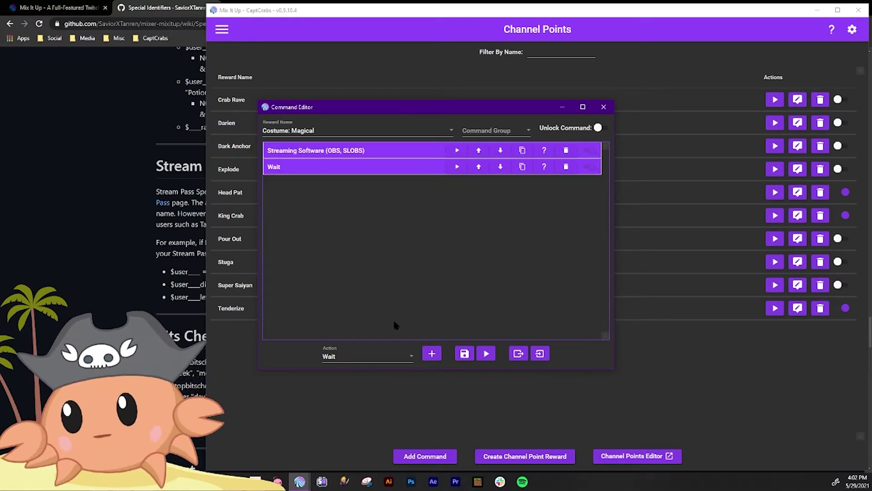
Add an Input (Keyboard & Mouse) action after the Wait action
click(378, 358)
scroll(382, 294, up, 3)
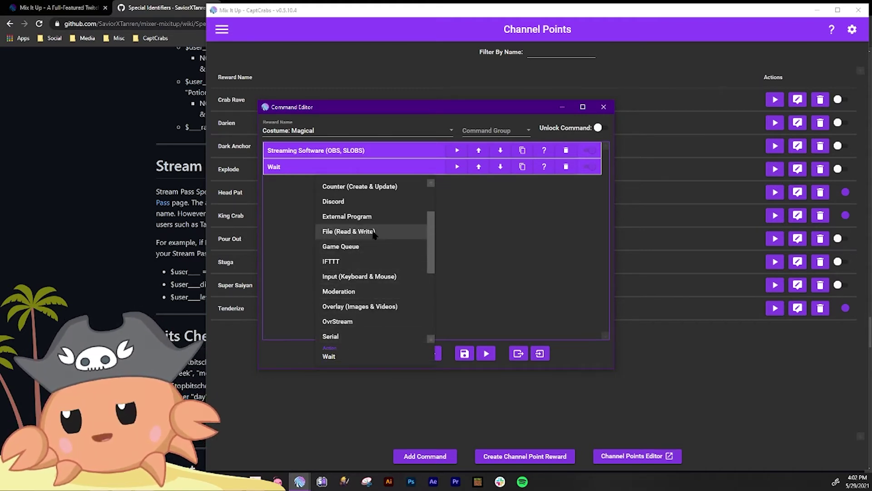
click(388, 278)
click(434, 356)
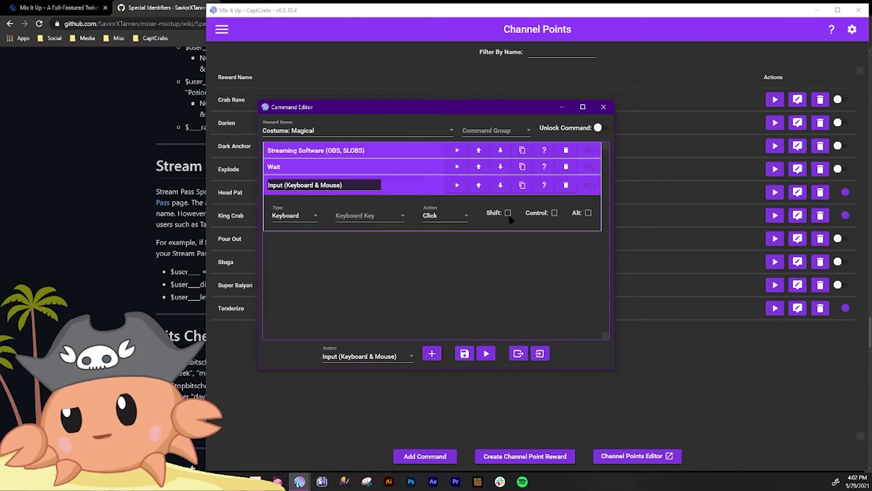
Set the keyboard input to the M key with the Alt modifier and collapse the action
click(588, 213)
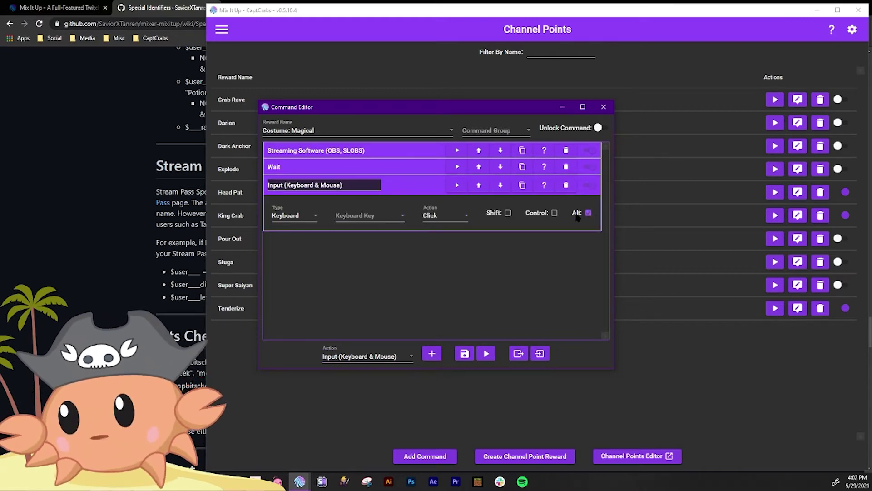
click(364, 219)
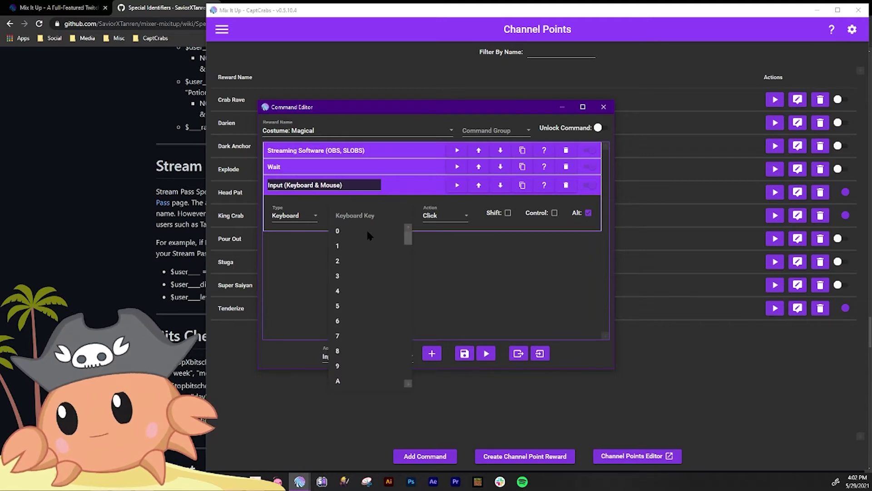
scroll(372, 242, down, 10)
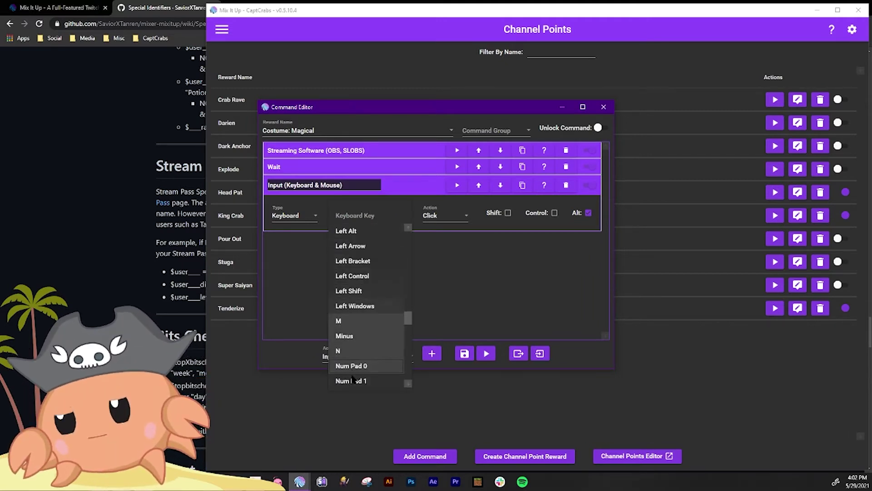
click(348, 320)
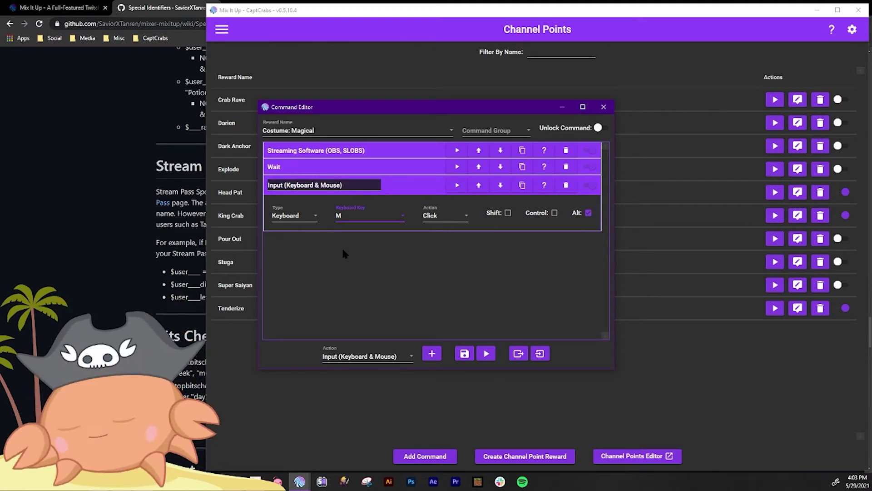
click(362, 167)
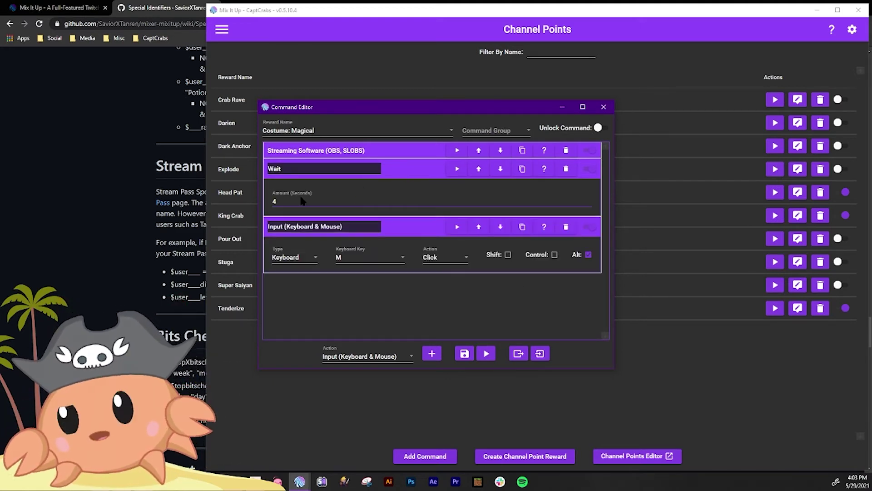
click(408, 175)
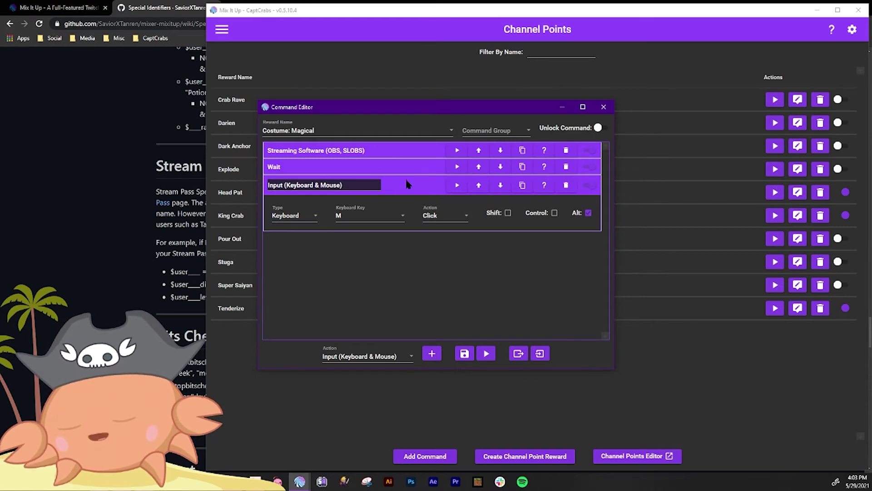
click(408, 188)
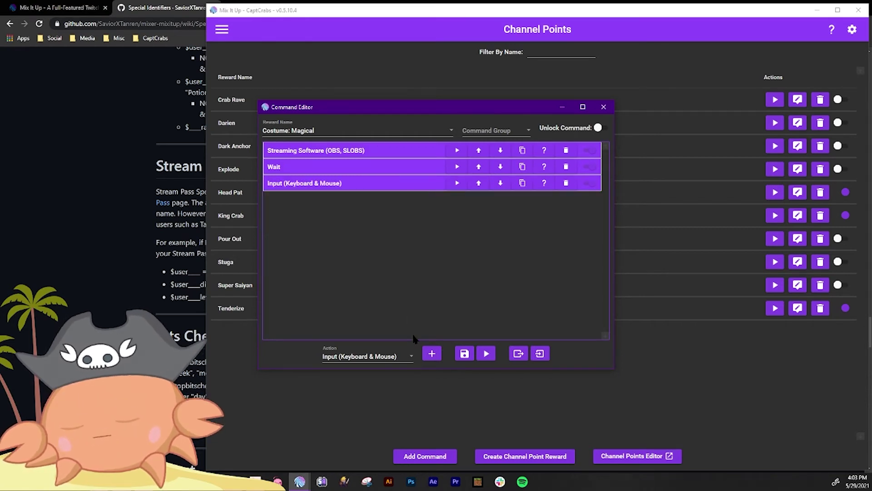
Add a second Wait action after the keyboard input action and collapse it
click(402, 356)
scroll(403, 320, down, 3)
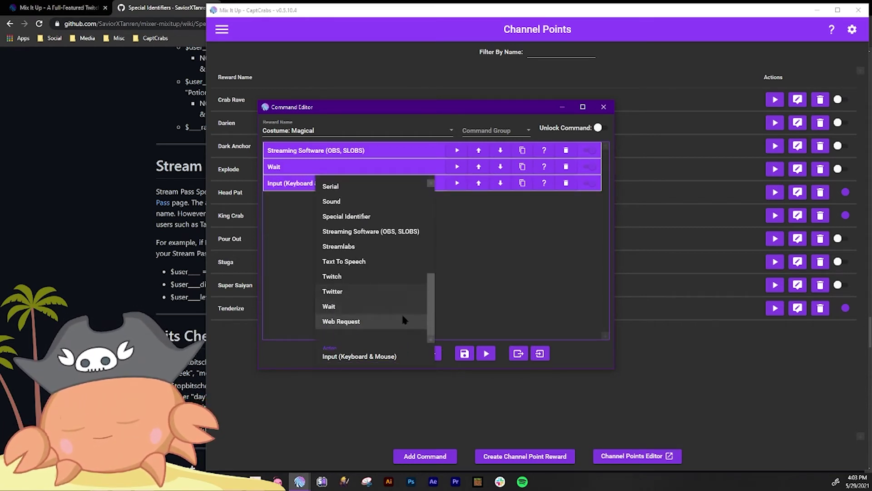
click(378, 304)
click(430, 353)
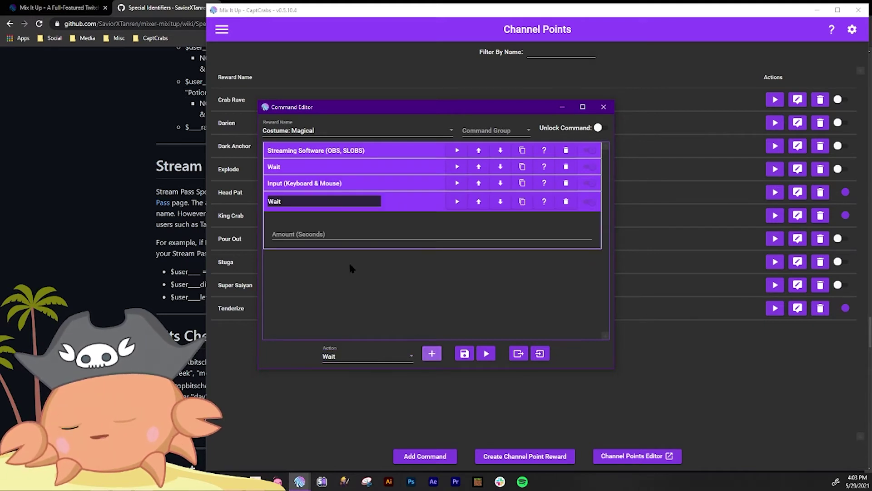
click(322, 234)
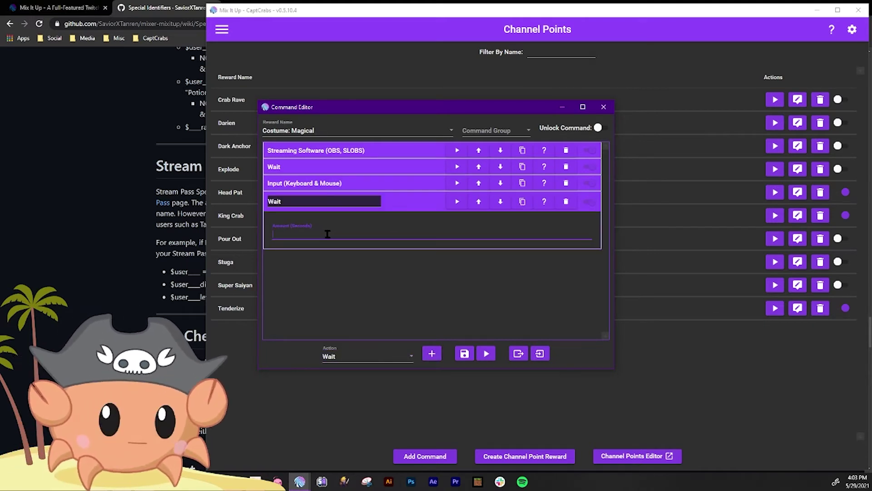
click(391, 202)
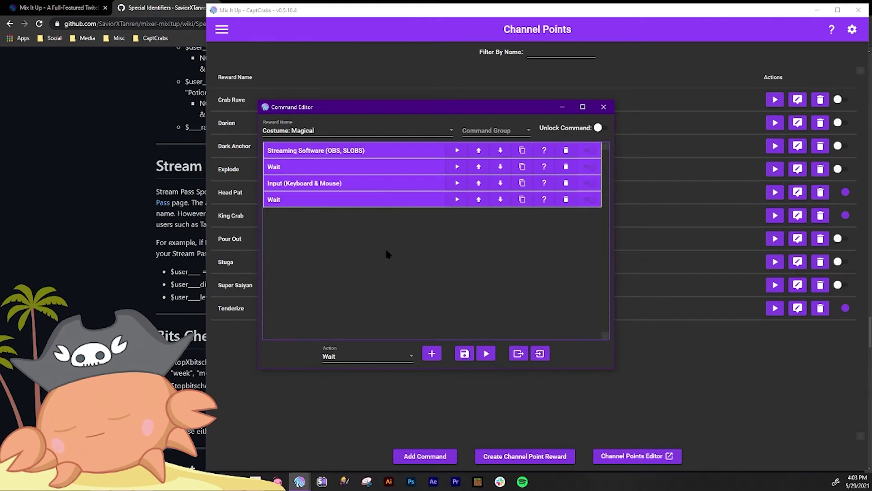
Add a second Streaming Software (OBS, SLOBS) action at the end and set its streaming software to OBS Studio
click(390, 355)
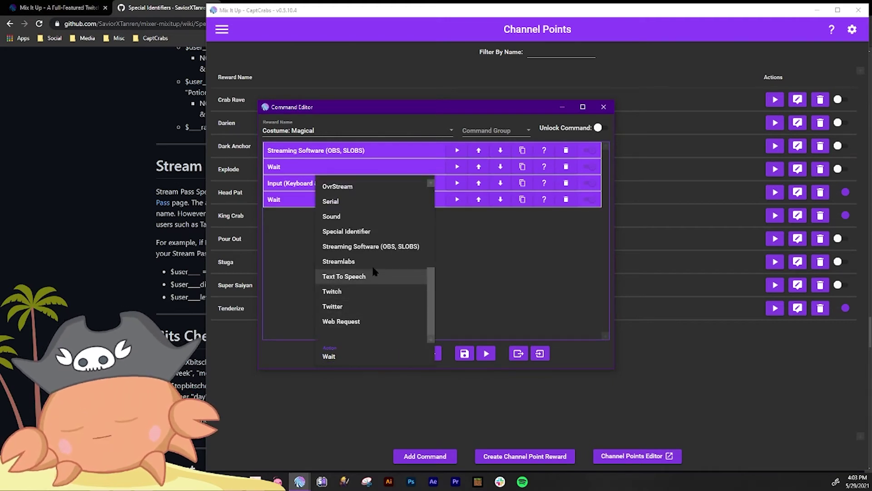
click(373, 247)
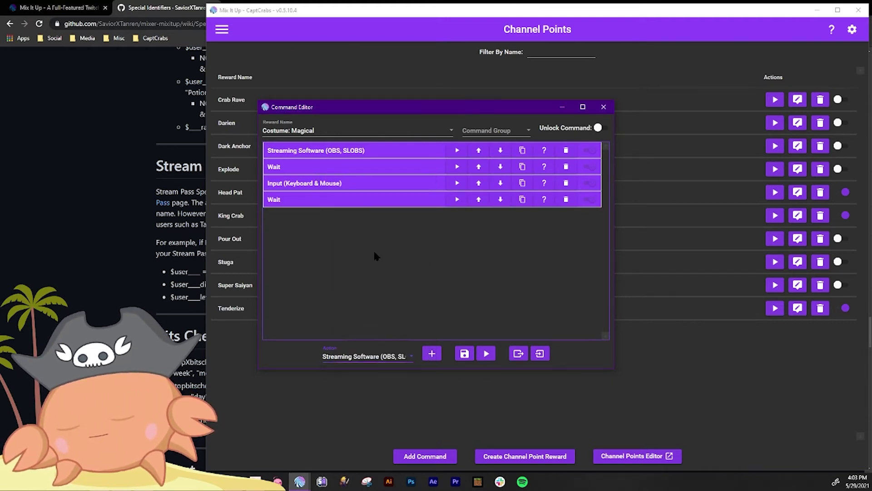
click(434, 356)
click(321, 246)
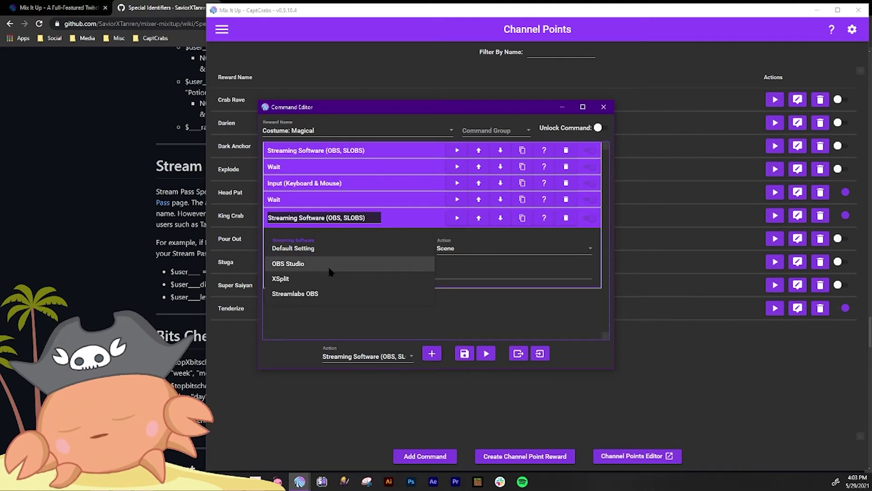
click(329, 267)
Keep Scene as the new action's type and enter Gaming - Clean as the scene name
click(459, 254)
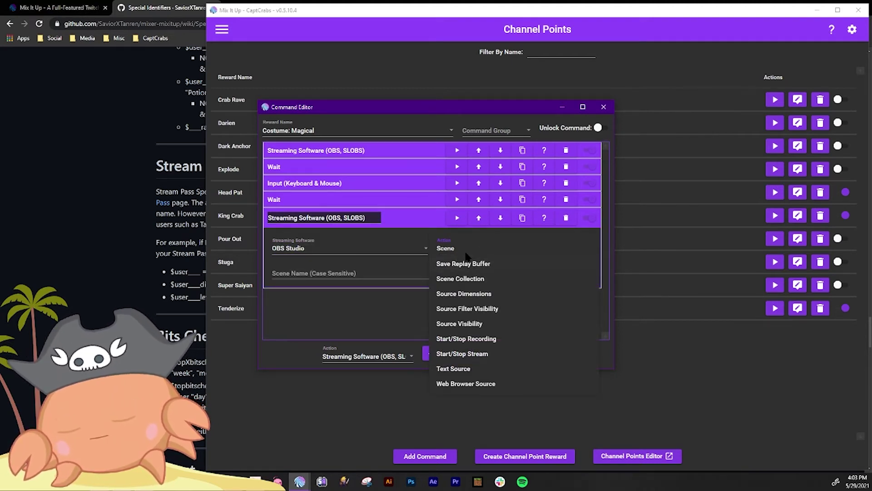
click(418, 275)
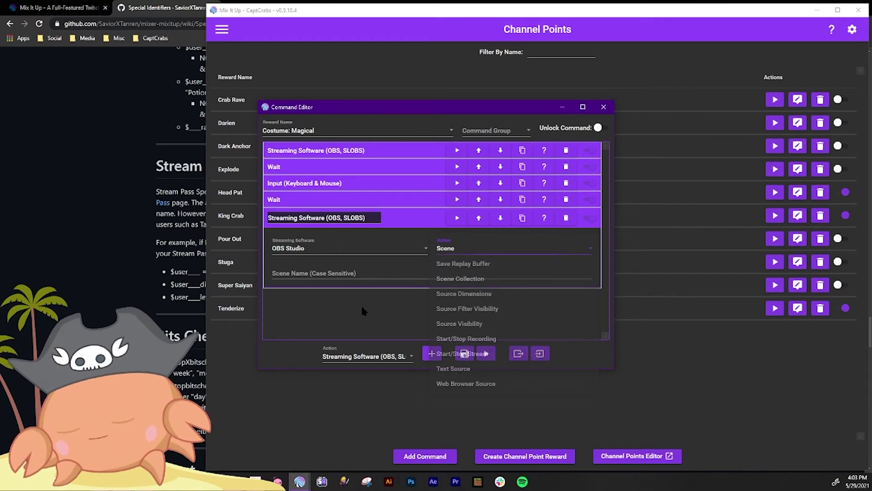
click(412, 275)
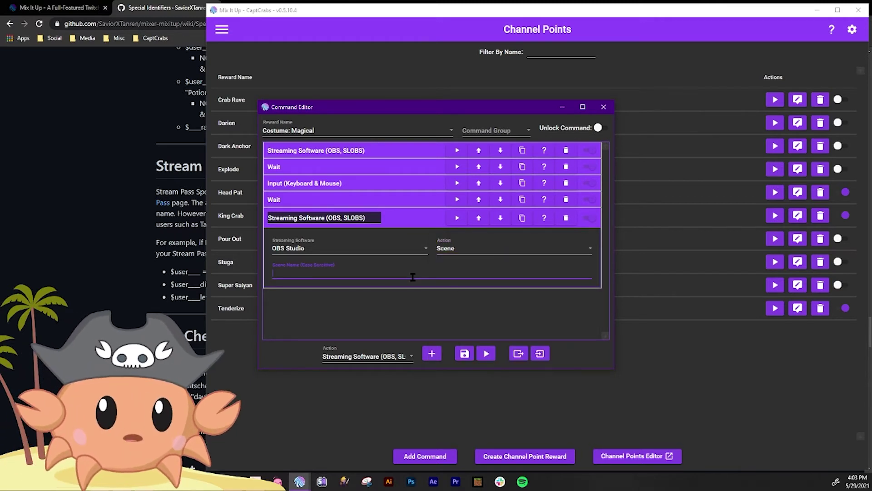
text(Gami)
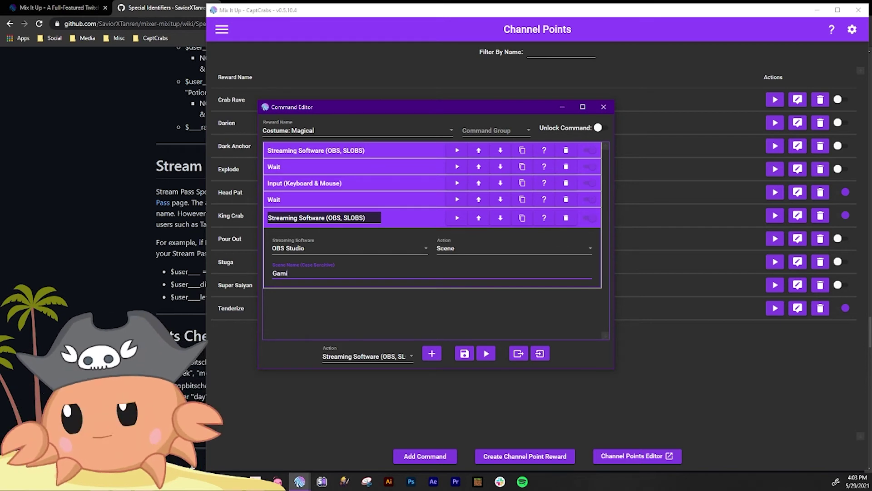
text(ng - Clean)
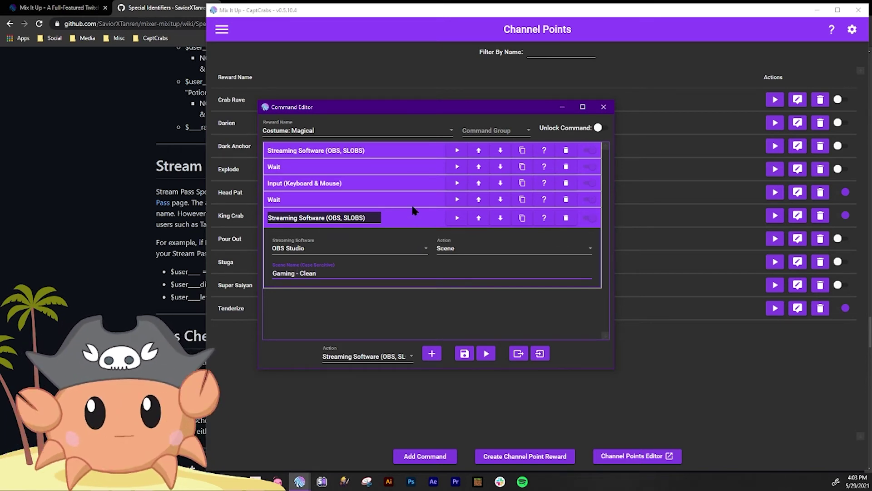
Collapse the last action and run the Costume: Magical command as a test
click(413, 217)
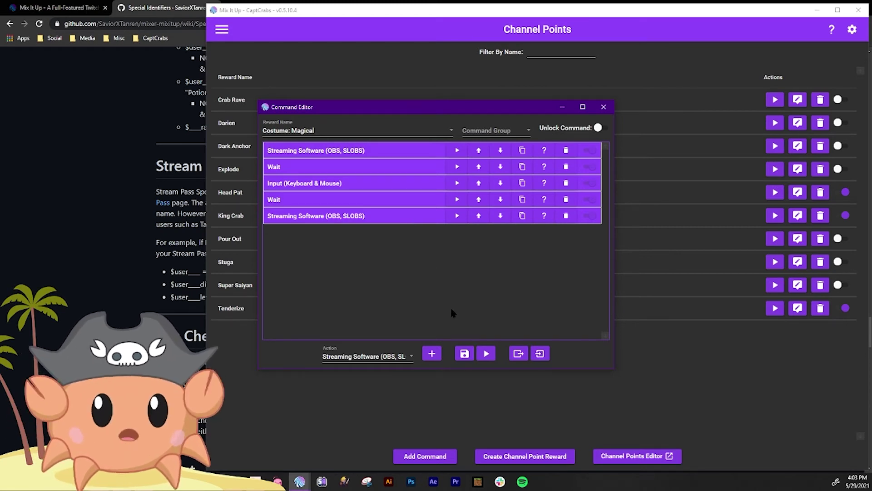
click(487, 354)
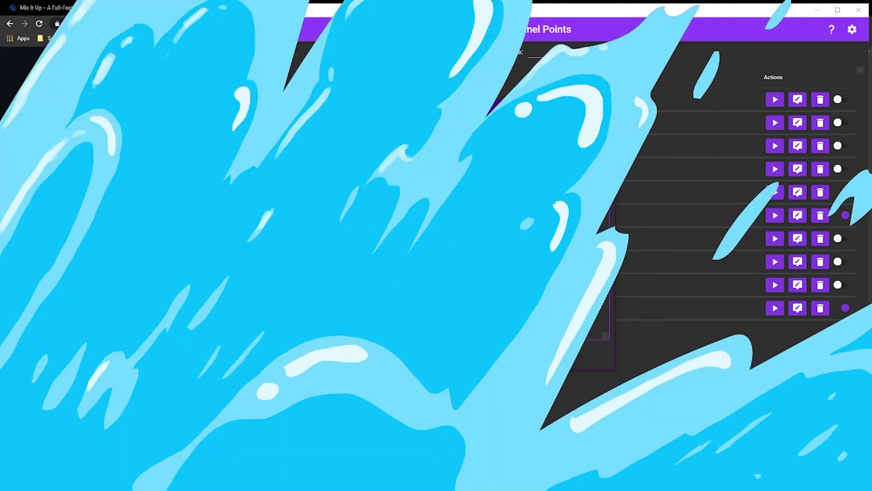